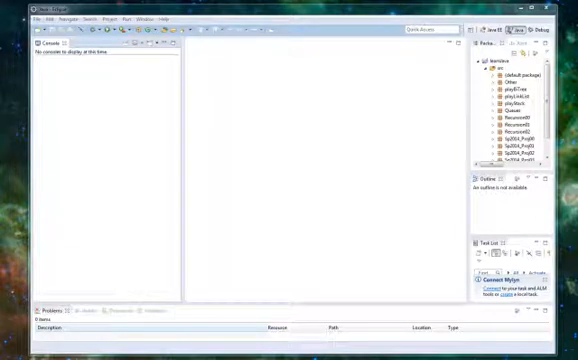
Step: Start importing QueueWithQueueTests from the zip archive, find it conflicts, and cancel the wizard
{"action": "left_click", "coordinate": [36, 18]}
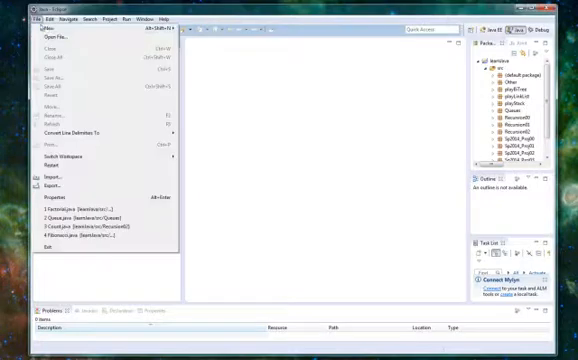
{"action": "left_click", "coordinate": [50, 178]}
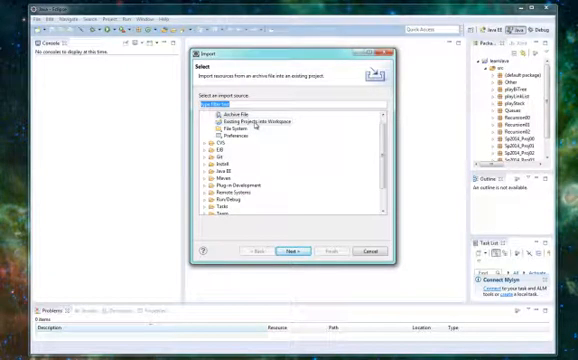
{"action": "left_click", "coordinate": [256, 122]}
{"action": "left_click", "coordinate": [292, 251]}
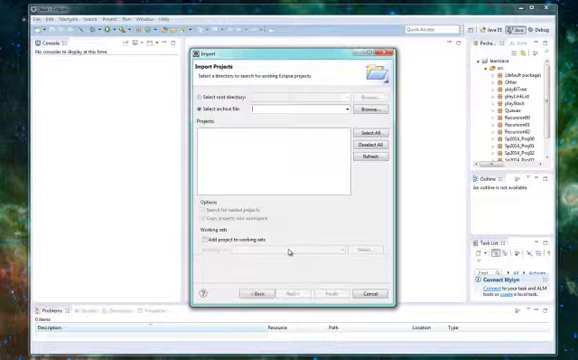
{"action": "left_click", "coordinate": [372, 110]}
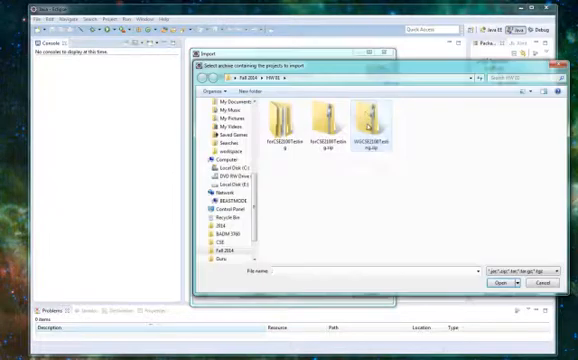
{"action": "left_click", "coordinate": [370, 120]}
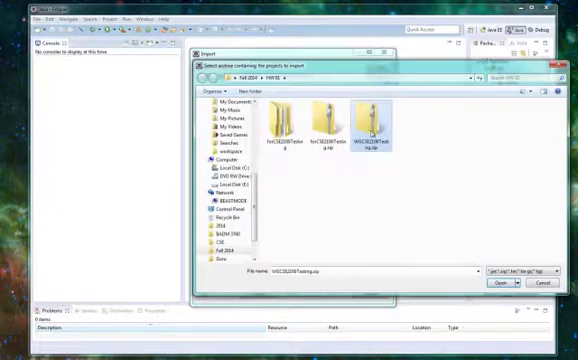
{"action": "left_click", "coordinate": [503, 284]}
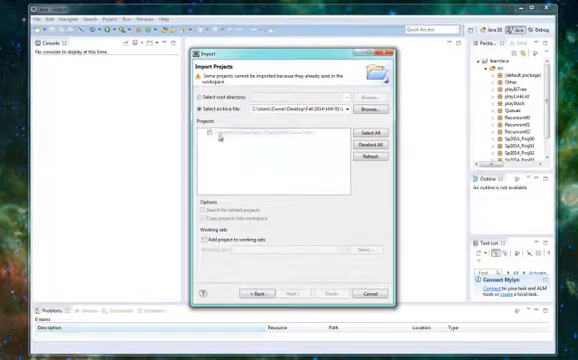
{"action": "left_click", "coordinate": [211, 134]}
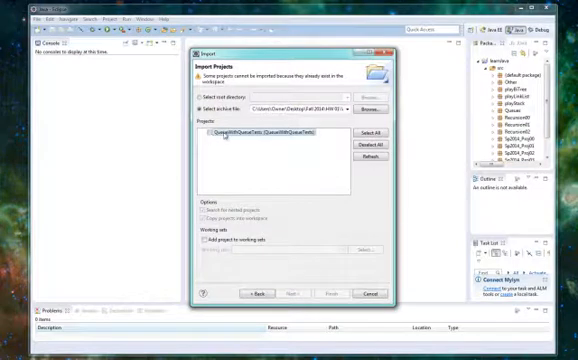
{"action": "left_click", "coordinate": [371, 157]}
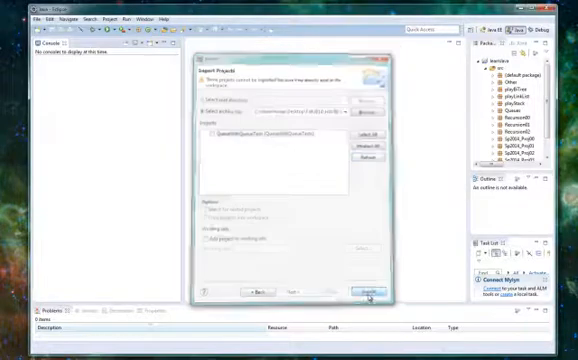
{"action": "left_click", "coordinate": [370, 295]}
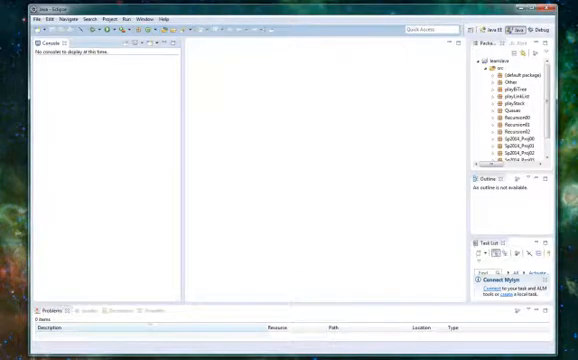
Step: Delete the old QueueWithQueueTests folder from the workspace directory in Explorer and return to Eclipse
{"action": "key", "text": "alt+Tab"}
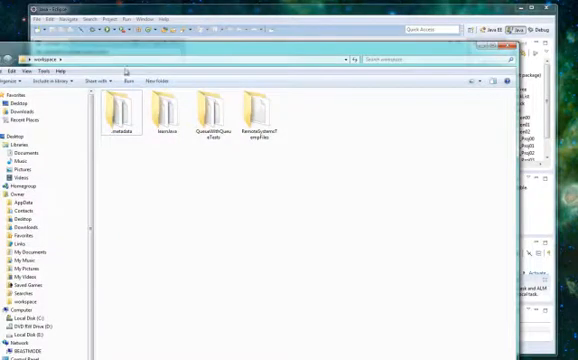
{"action": "left_click_drag", "start_coordinate": [143, 55], "coordinate": [165, 31]}
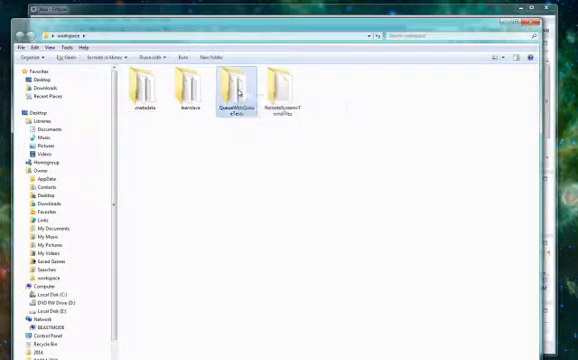
{"action": "right_click", "coordinate": [240, 92]}
{"action": "left_click", "coordinate": [258, 212]}
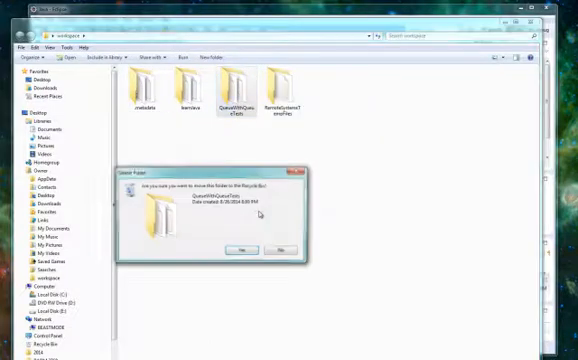
{"action": "left_click", "coordinate": [246, 251]}
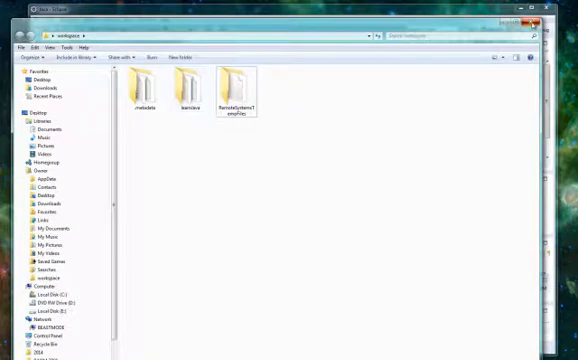
{"action": "left_click", "coordinate": [240, 12]}
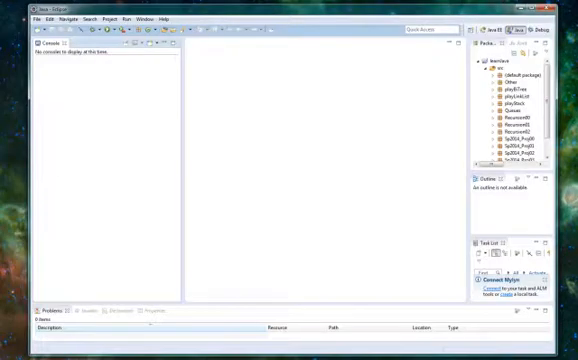
Step: Choose the zip archive as the source for importing existing projects into the workspace
{"action": "left_click", "coordinate": [36, 18]}
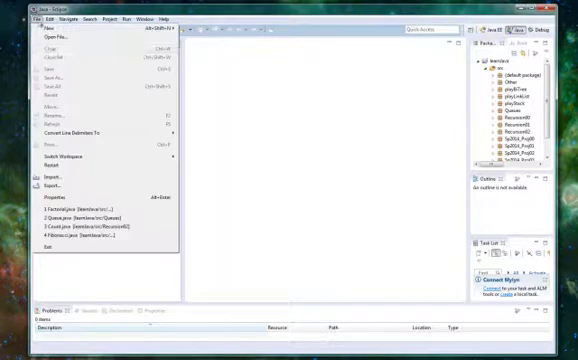
{"action": "left_click", "coordinate": [52, 176]}
{"action": "left_click", "coordinate": [250, 121]}
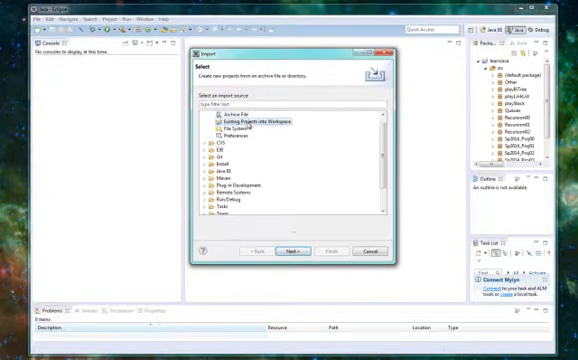
{"action": "left_click", "coordinate": [292, 251]}
{"action": "left_click", "coordinate": [199, 108]}
{"action": "left_click", "coordinate": [369, 108]}
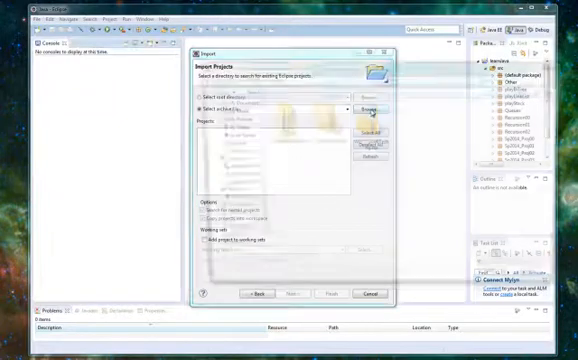
{"action": "left_click", "coordinate": [366, 120]}
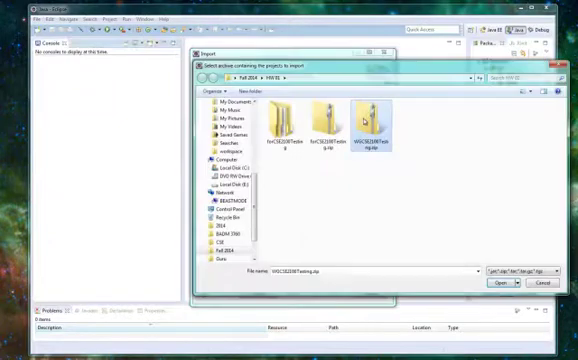
{"action": "left_click", "coordinate": [501, 283]}
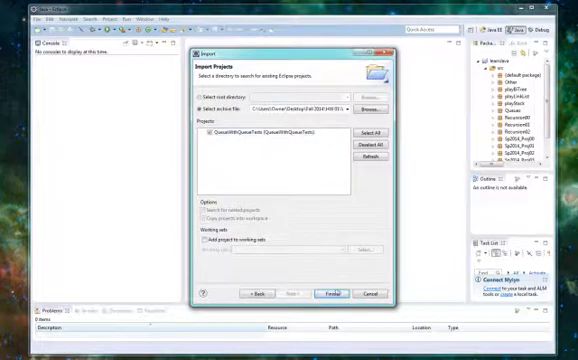
Step: Finish importing QueueWithQueueTests and expand it in Package Explorer to show its source and libraries
{"action": "left_click", "coordinate": [331, 293]}
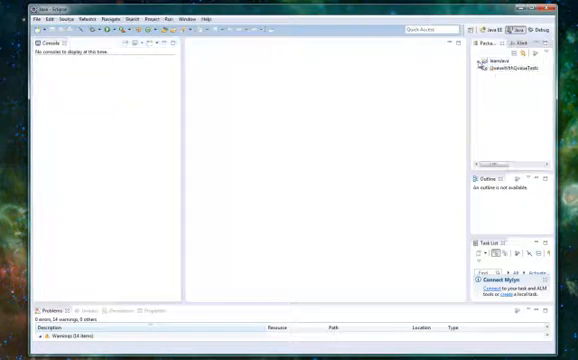
{"action": "left_click", "coordinate": [479, 67]}
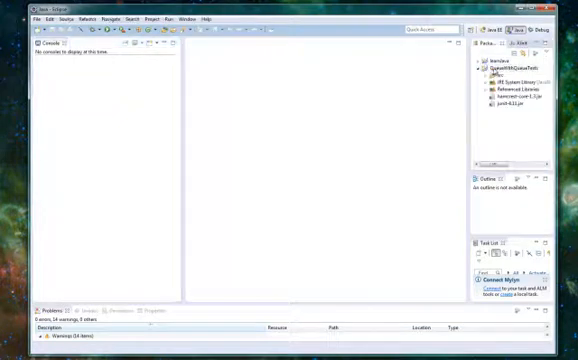